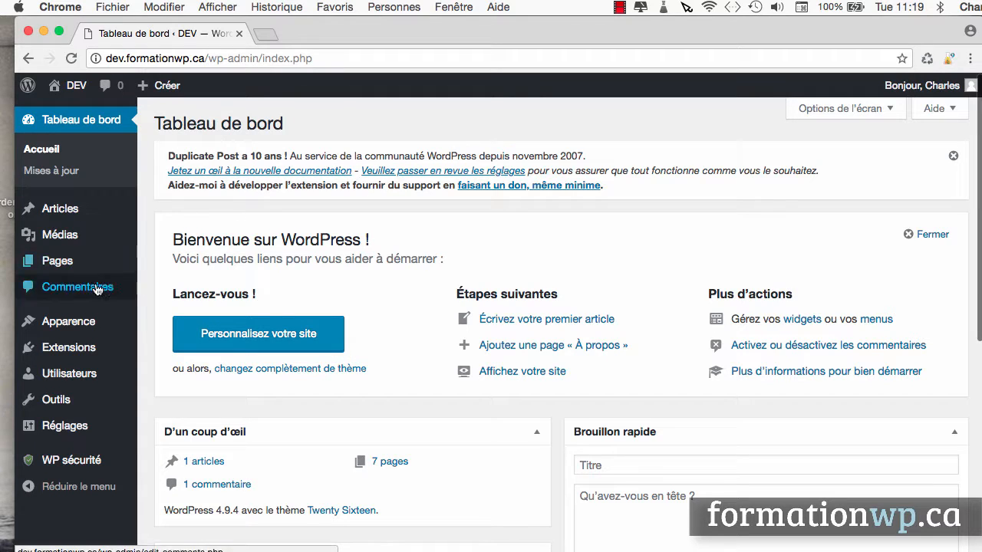
- Open the page for adding extensions and search by keyword for "simple social icons"
mouse_move(71, 332)
mouse_move(69, 351)
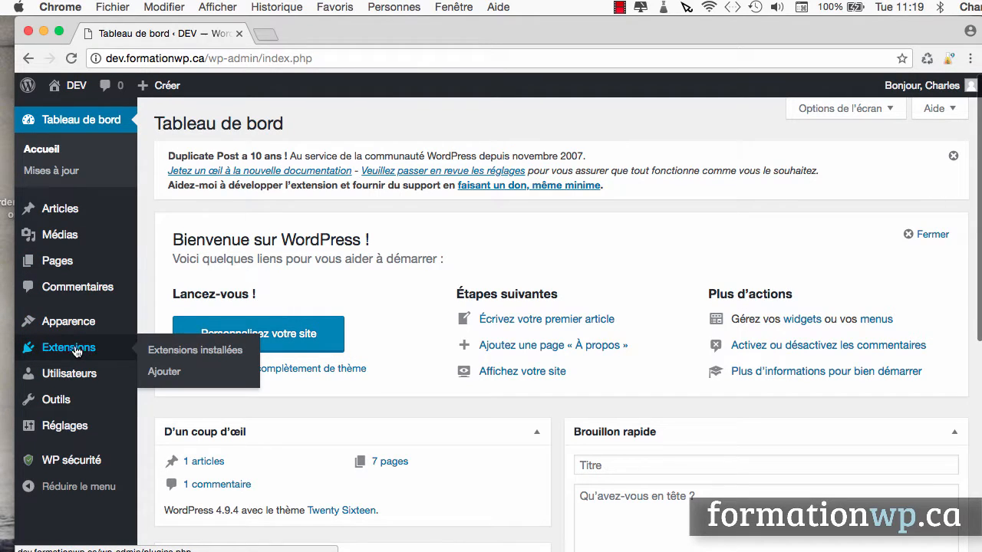
click(165, 372)
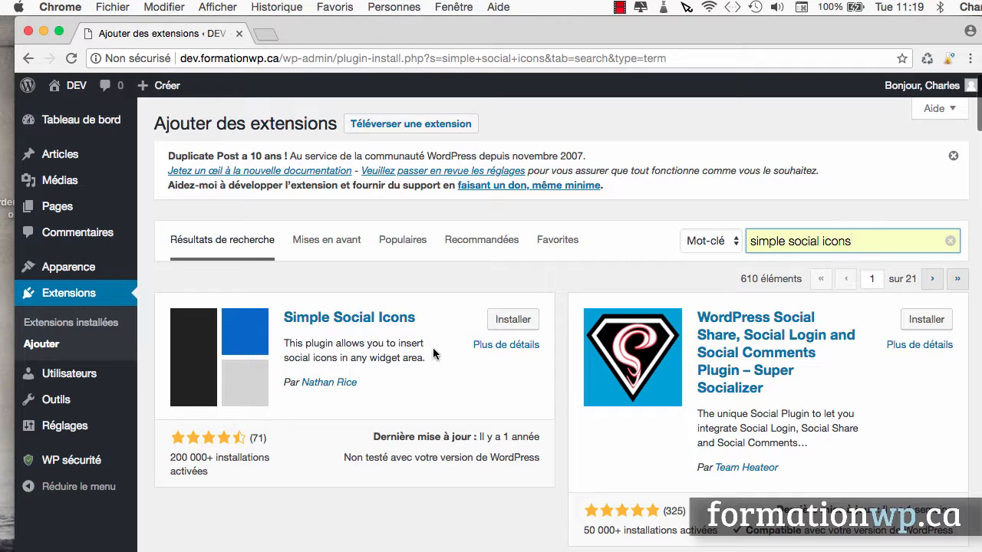
- Check the Simple Social Icons extension's last update and WordPress compatibility, and install and activate it
scroll(433, 348, down, 3)
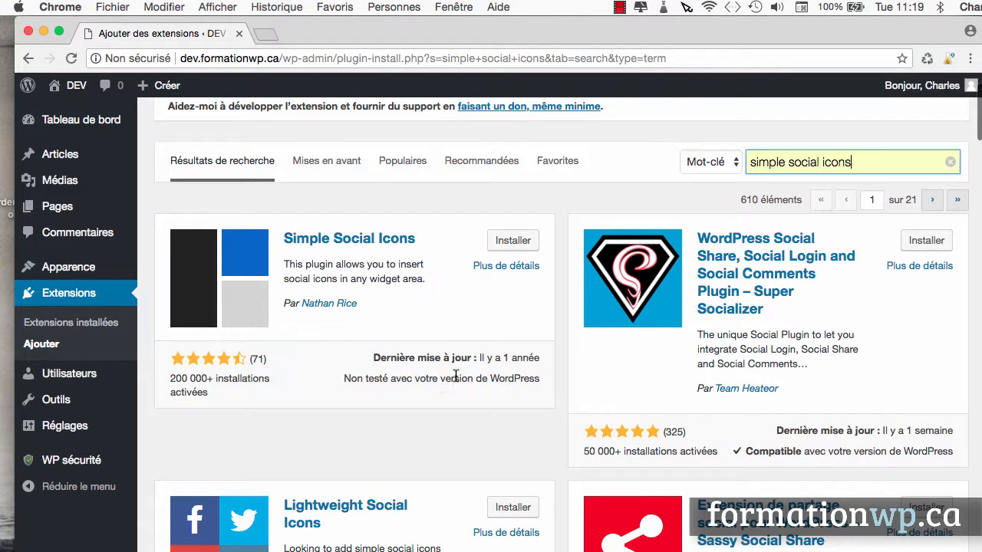
scroll(456, 375, down, 3)
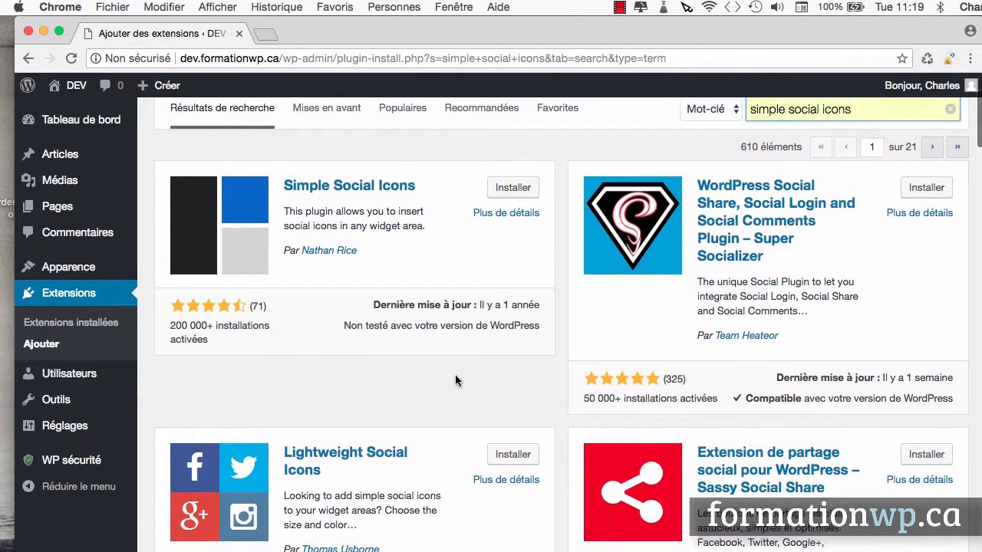
scroll(455, 376, up, 3)
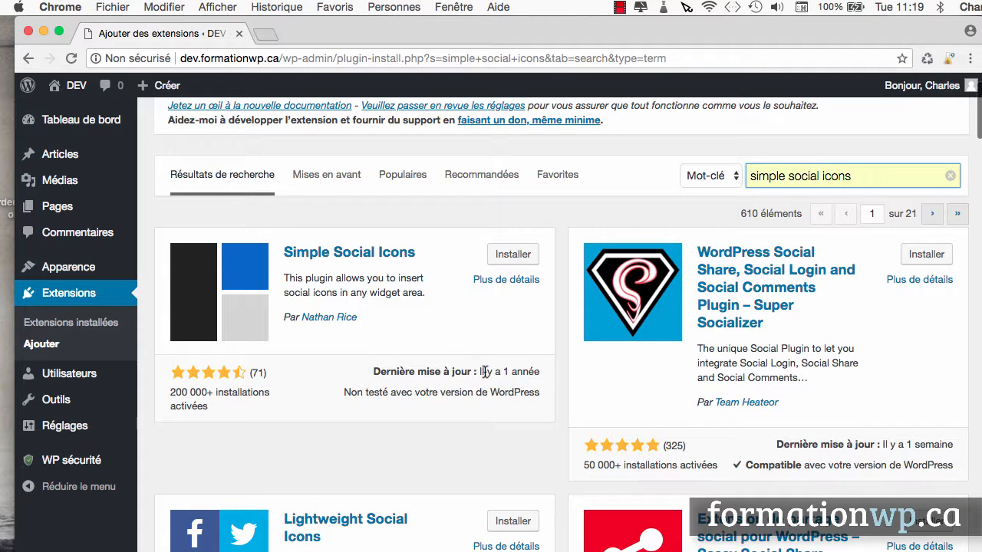
drag(480, 371, 540, 371)
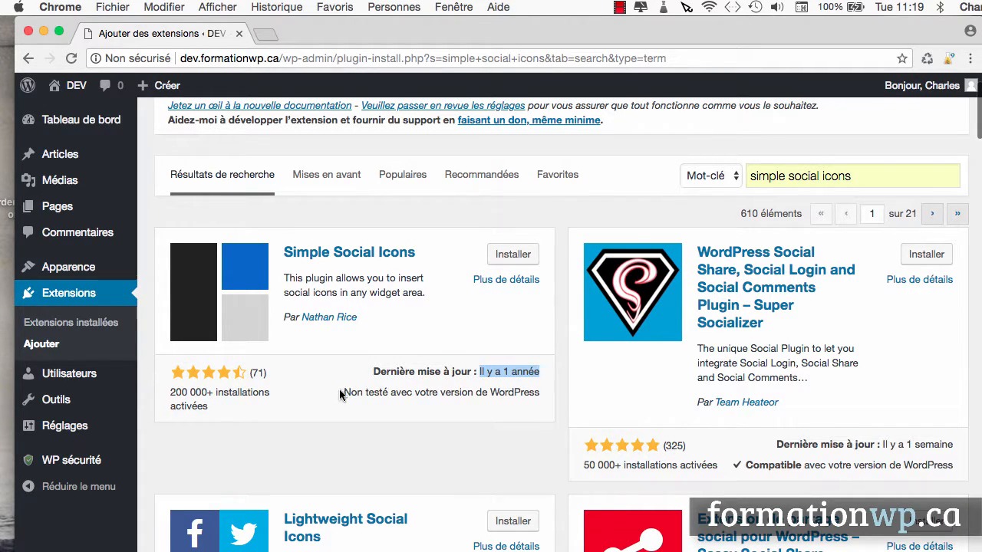
drag(342, 392, 537, 397)
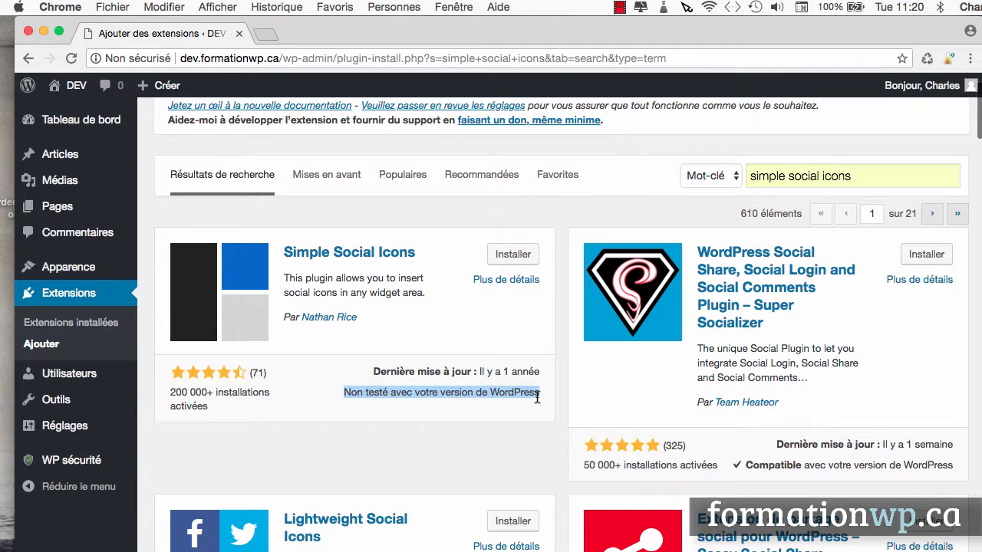
scroll(539, 397, down, 5)
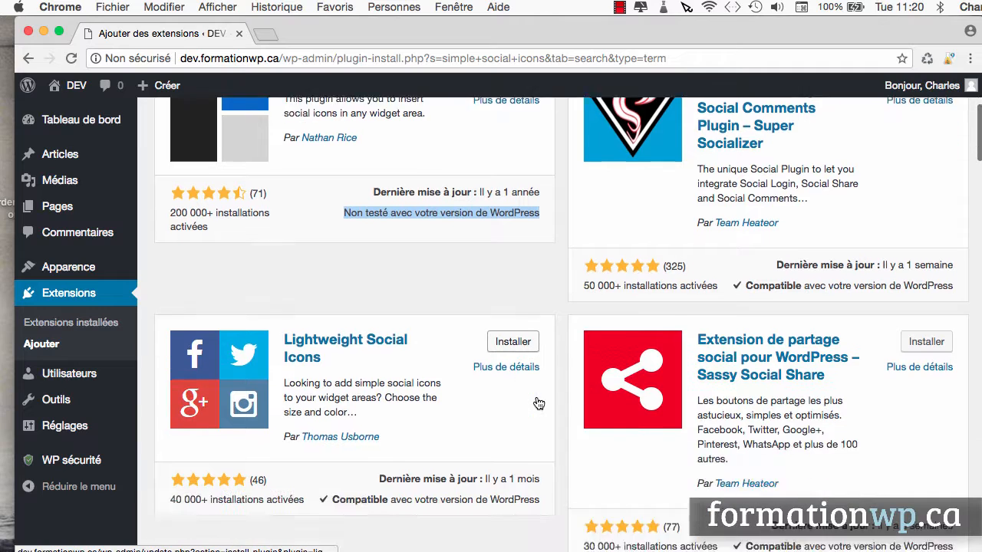
scroll(537, 399, down, 3)
scroll(376, 331, up, 7)
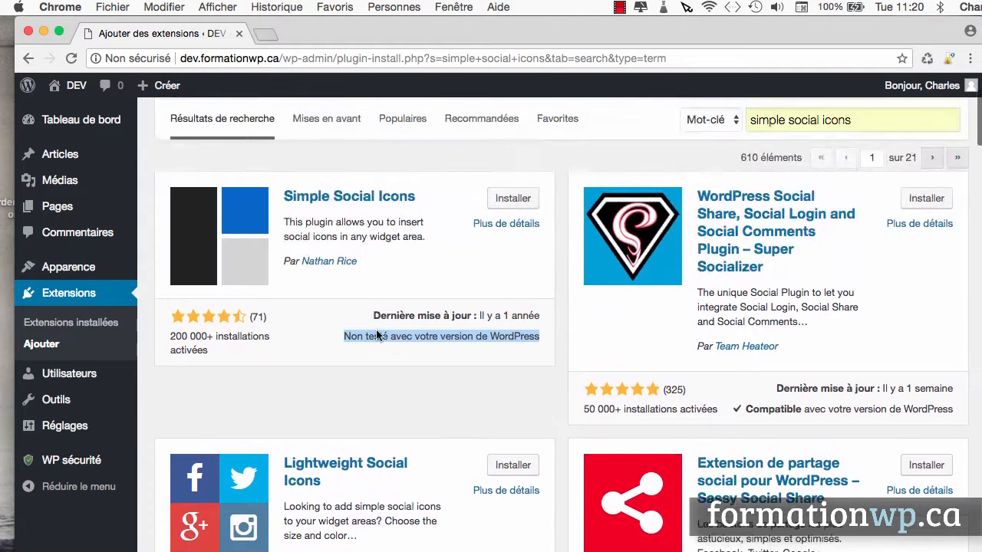
scroll(376, 335, up, 1)
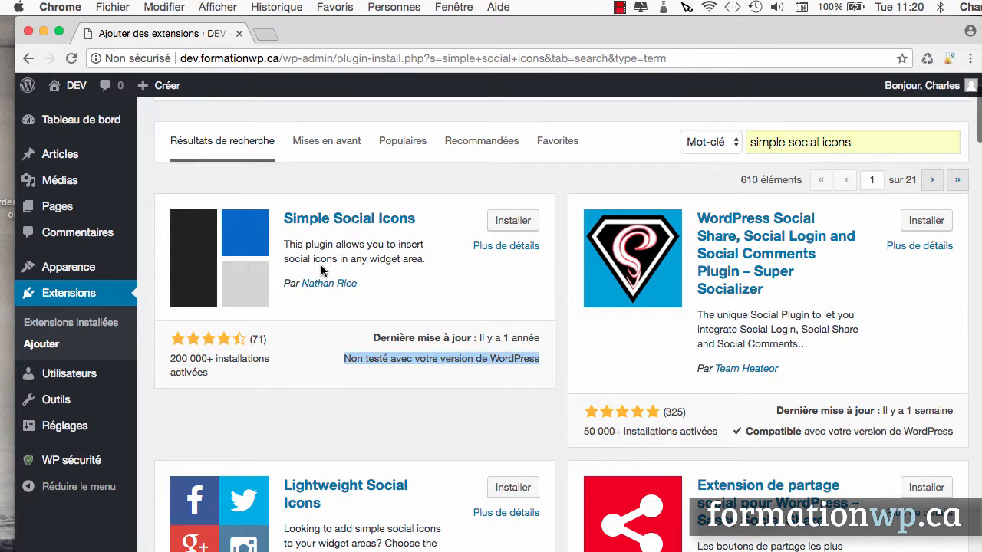
click(513, 221)
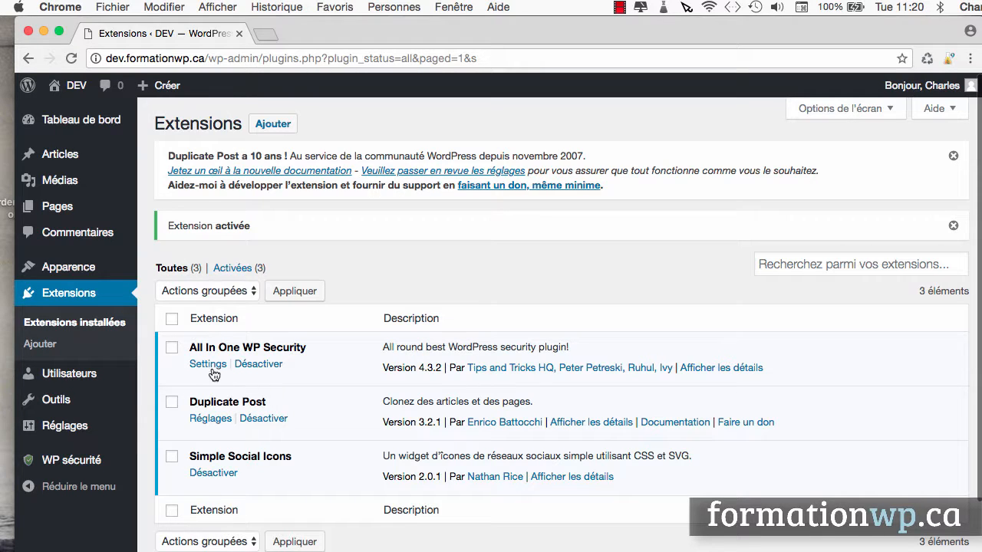
- Add the Simple Social Icons widget to the Barre latérale area and place it first, above Rechercher
mouse_move(90, 270)
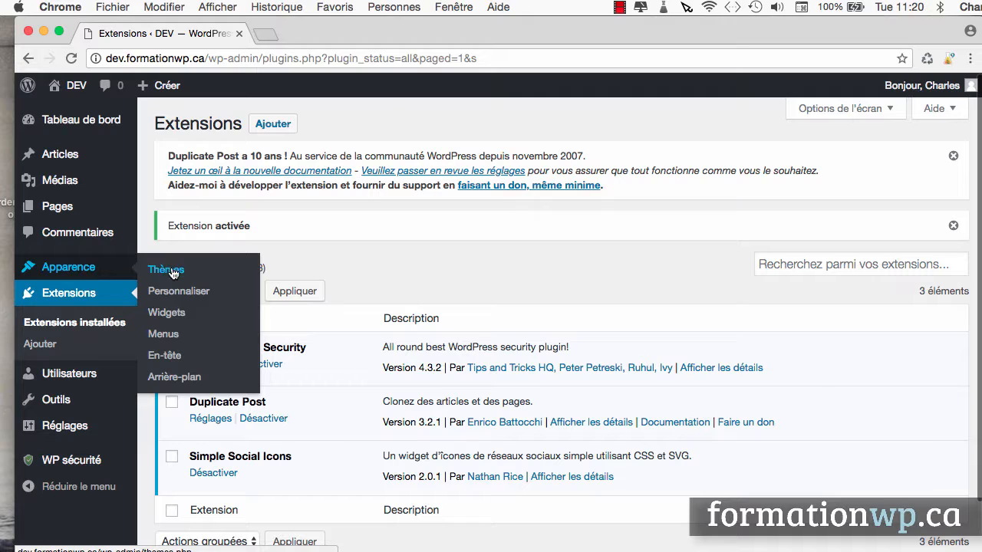
click(174, 319)
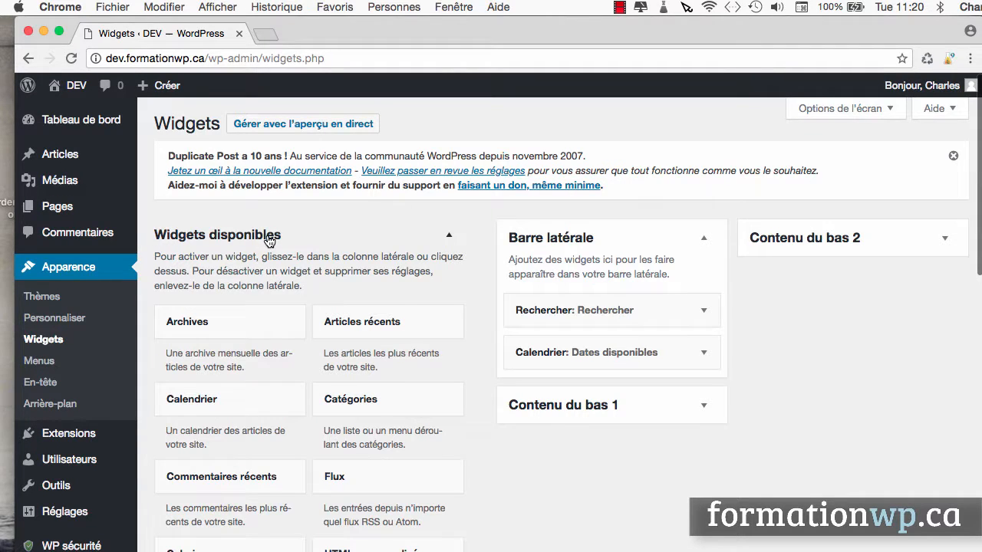
scroll(268, 241, down, 5)
scroll(268, 241, down, 4)
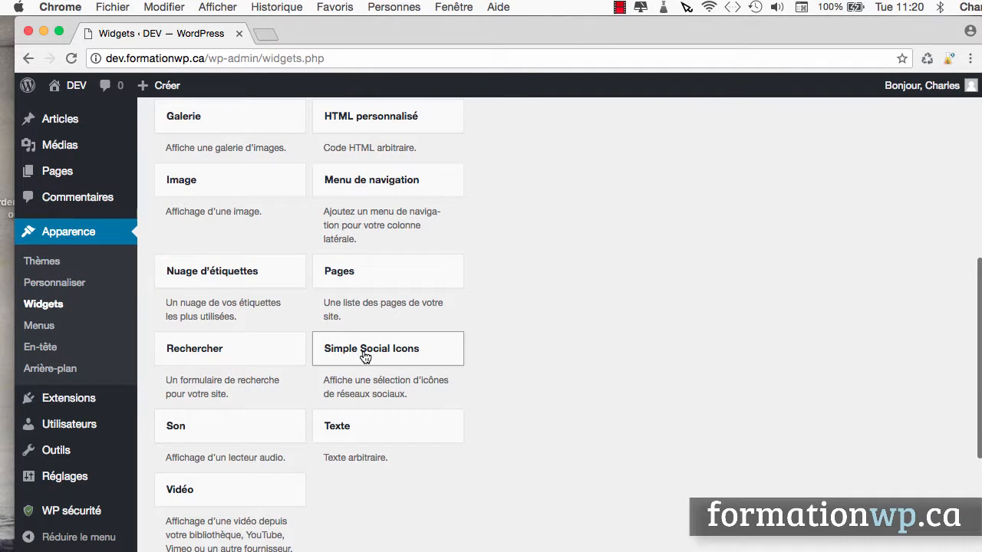
click(364, 355)
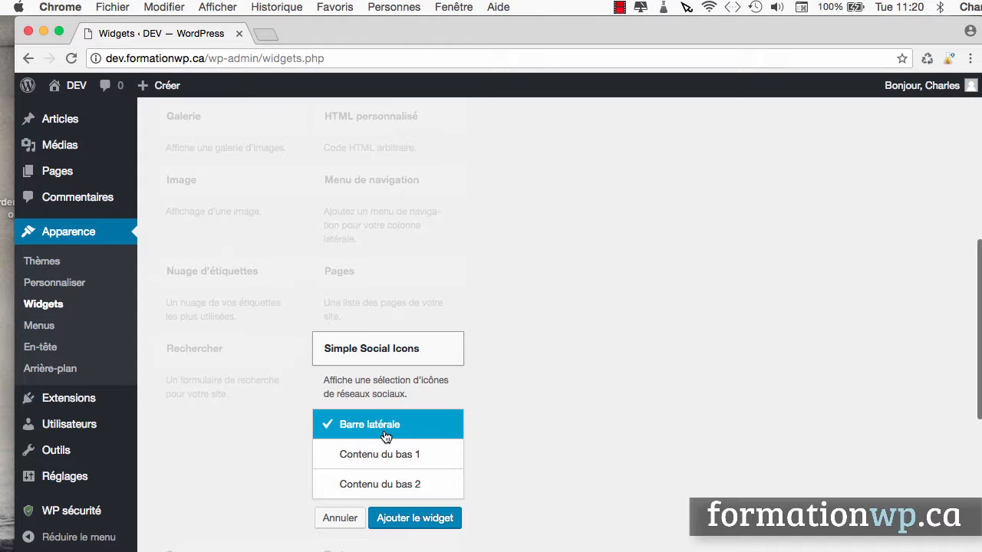
click(416, 522)
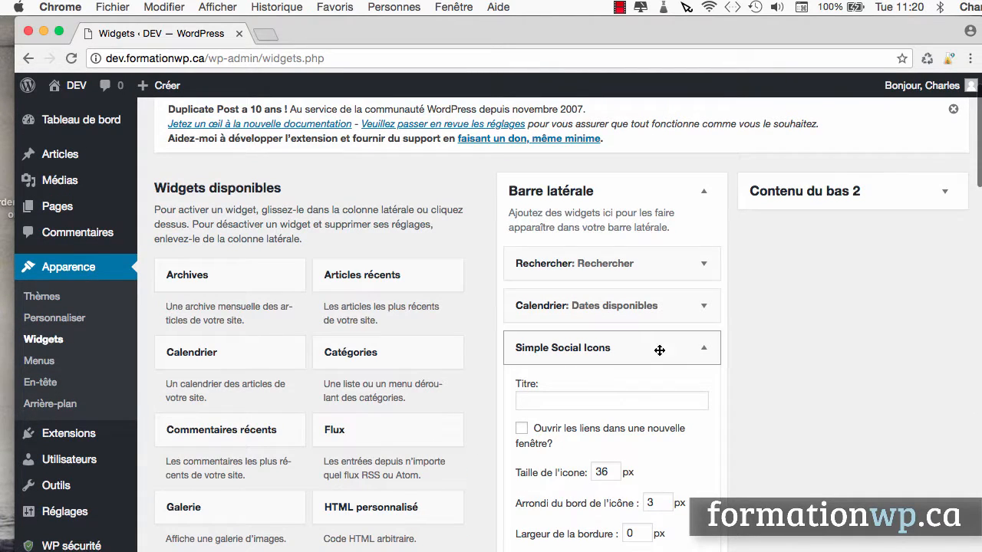
drag(673, 350, 655, 259)
- Title the Simple Social Icons widget "Suivez-nous" and enable opening its links in a new window
click(704, 264)
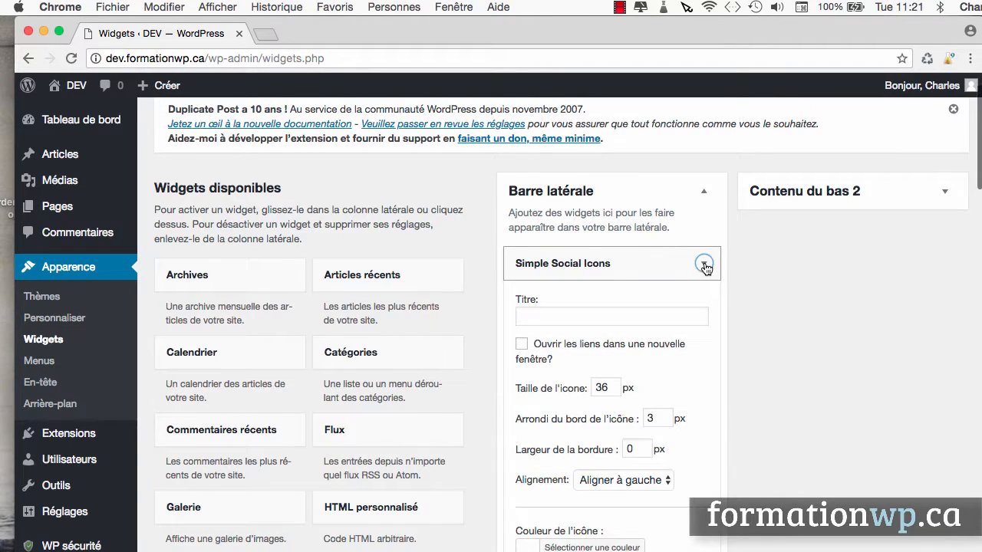
click(580, 315)
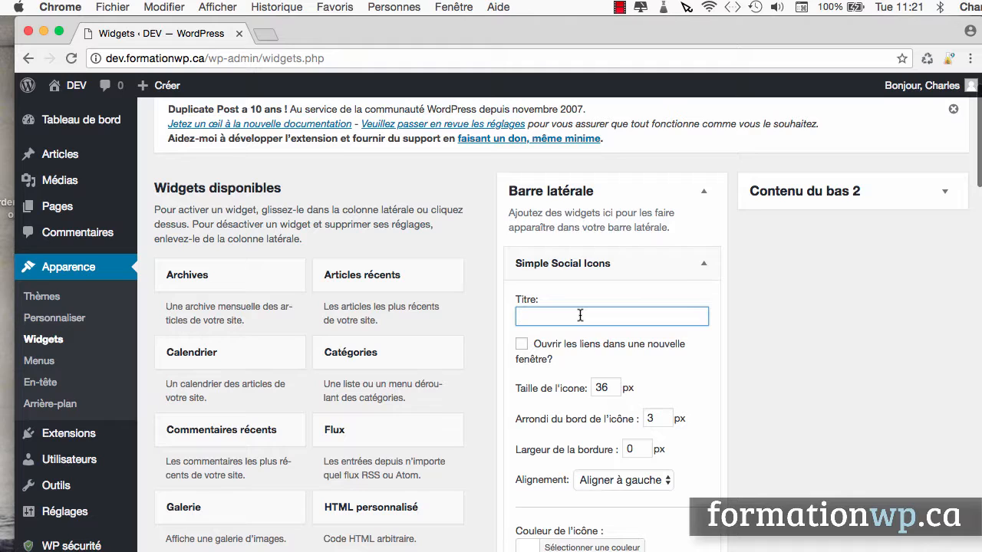
text(Suivez-nous)
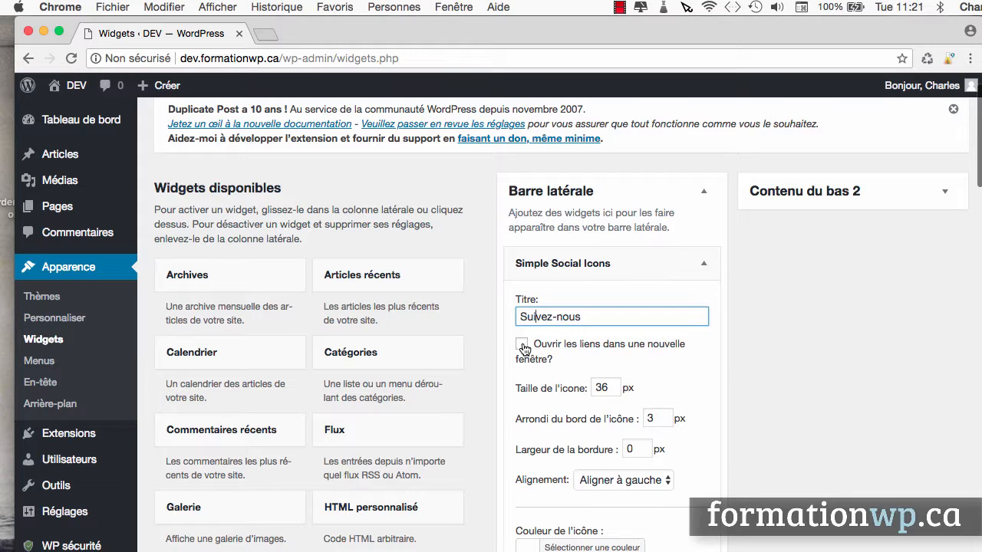
click(521, 346)
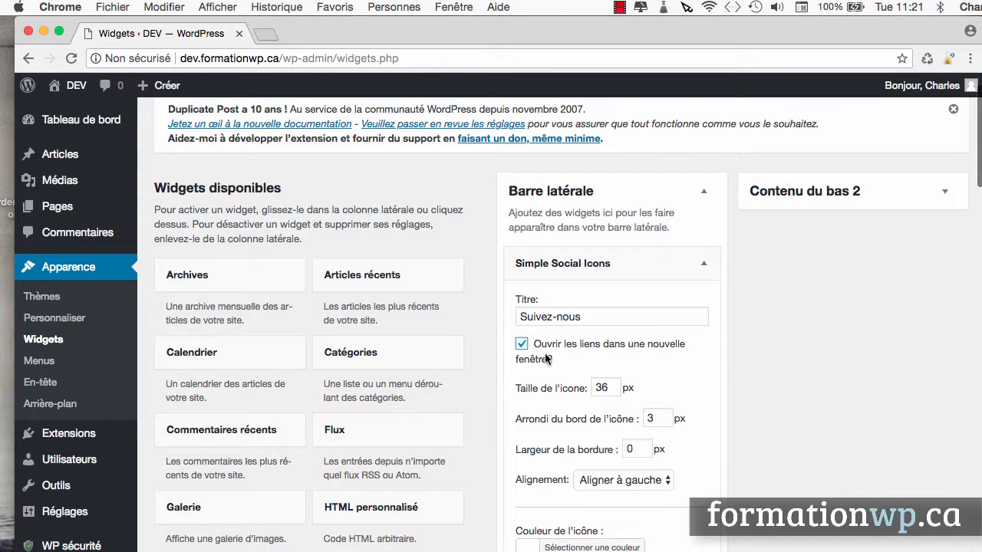
- Review the widget's size, alignment and colour options, and enter "sdfsdf" as the Facebook URL
scroll(643, 439, down, 1)
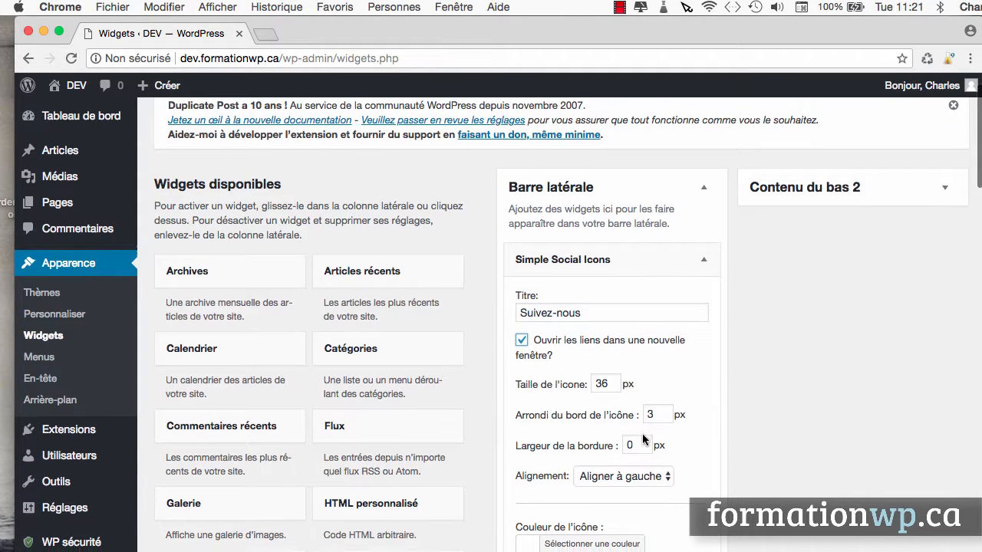
scroll(643, 438, down, 5)
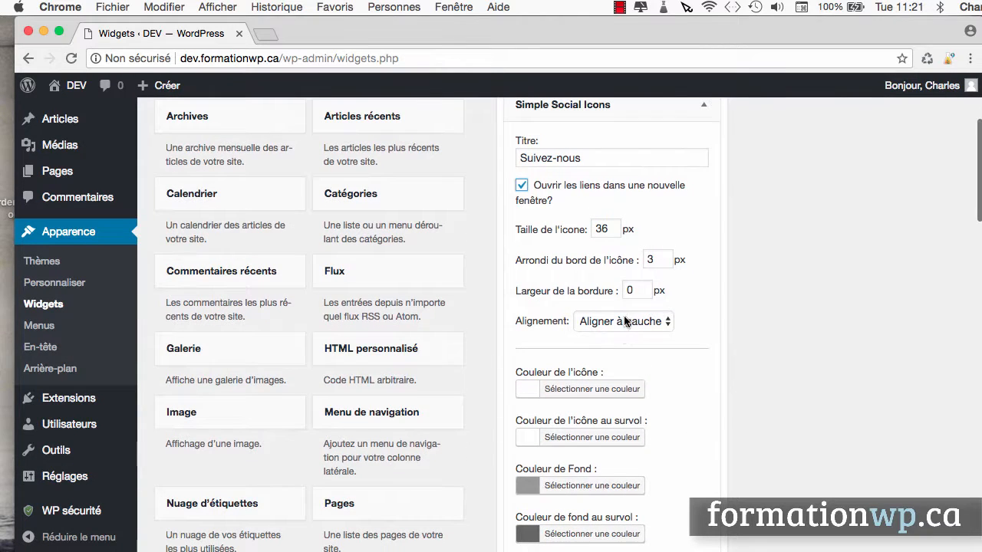
scroll(556, 374, down, 3)
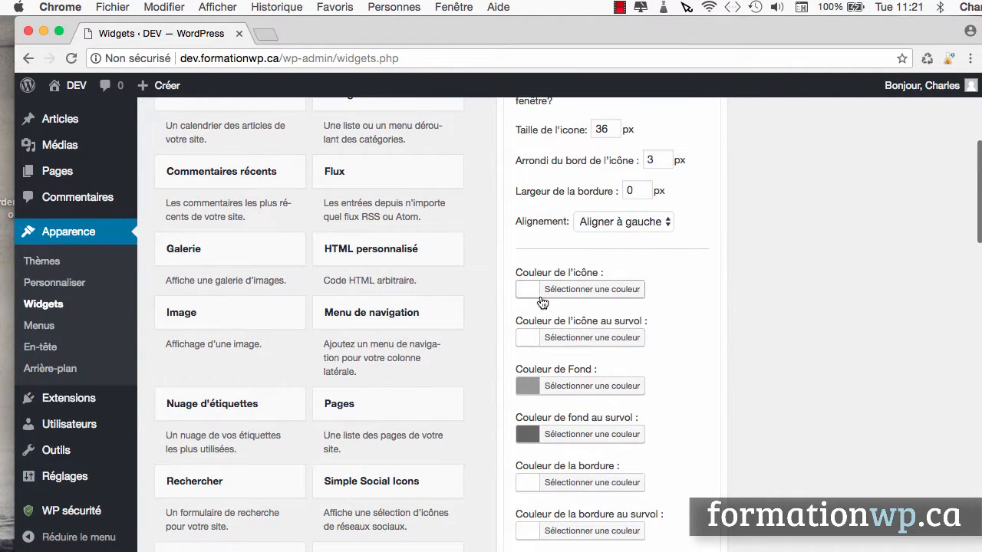
scroll(532, 377, down, 6)
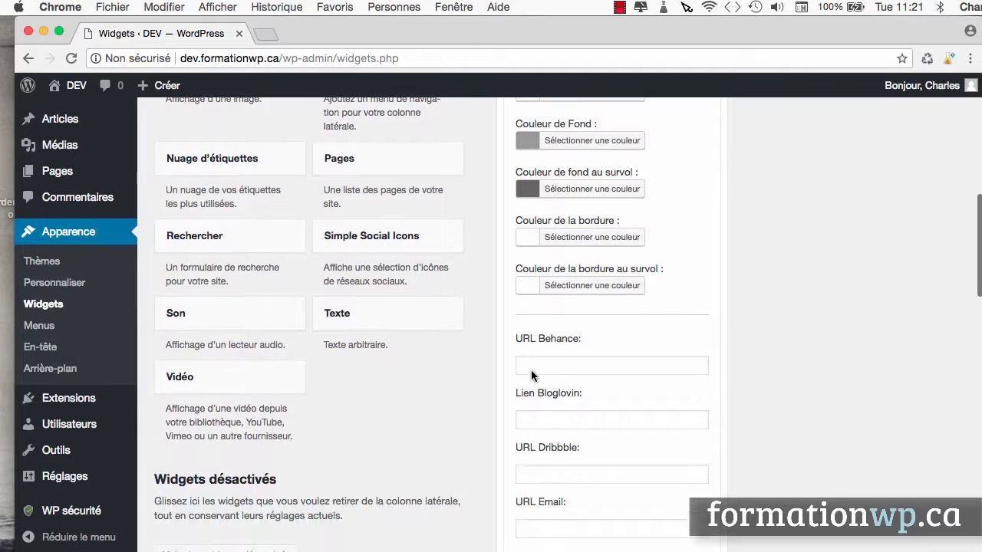
scroll(532, 375, down, 4)
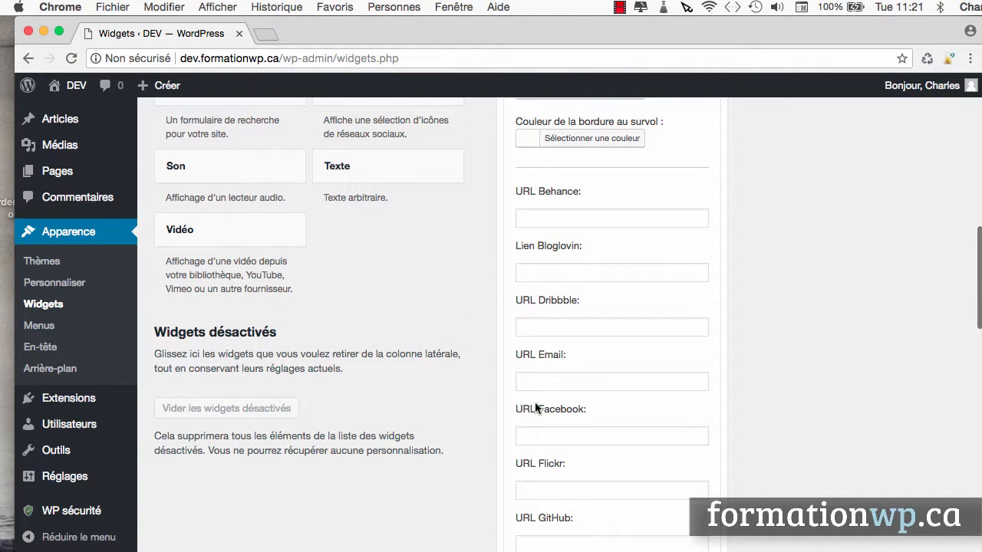
click(535, 435)
text(sdfsdf)
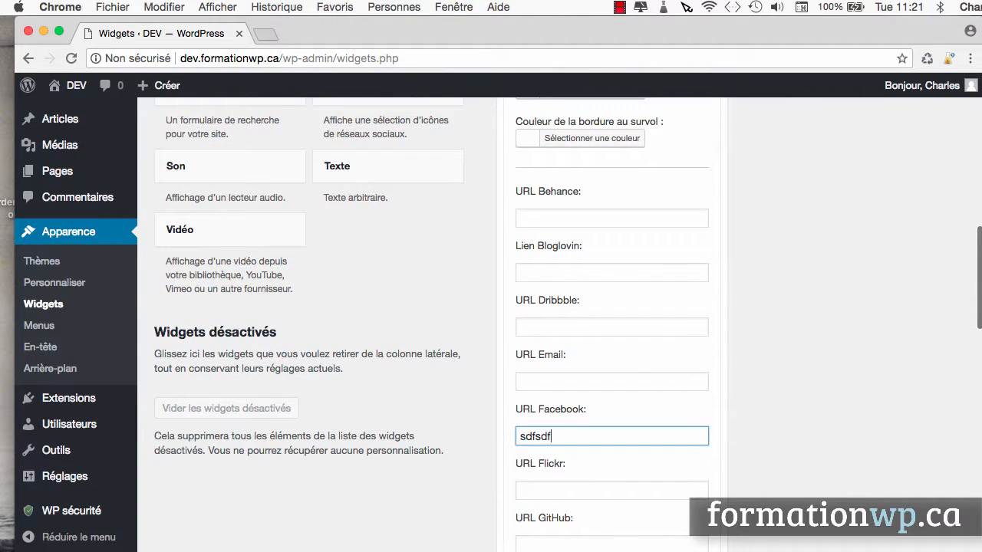
- Enter "sdfsdf" as both the Google+ and Linkedin URLs and save the widget
scroll(534, 436, down, 1)
scroll(544, 414, down, 2)
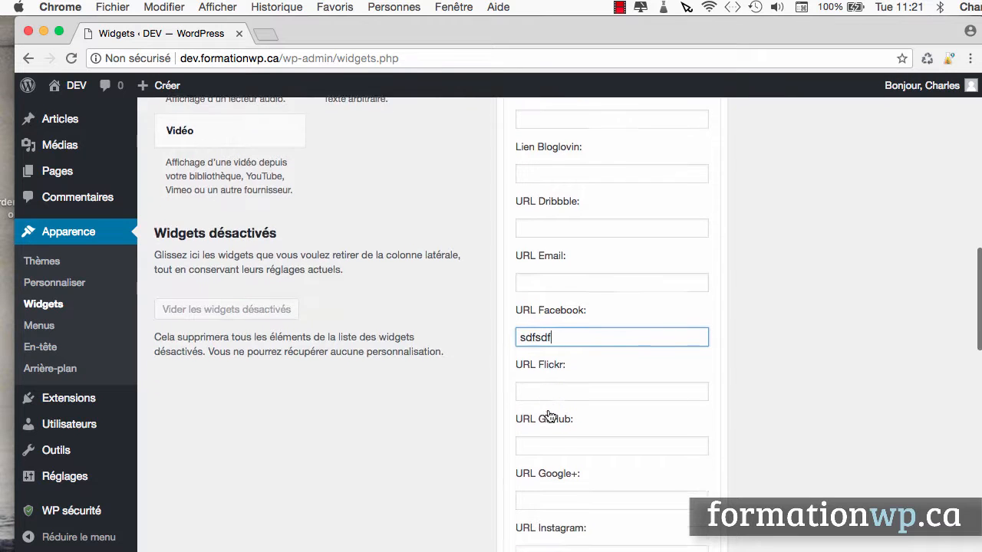
click(540, 481)
text(sdfsdf)
scroll(539, 482, down, 4)
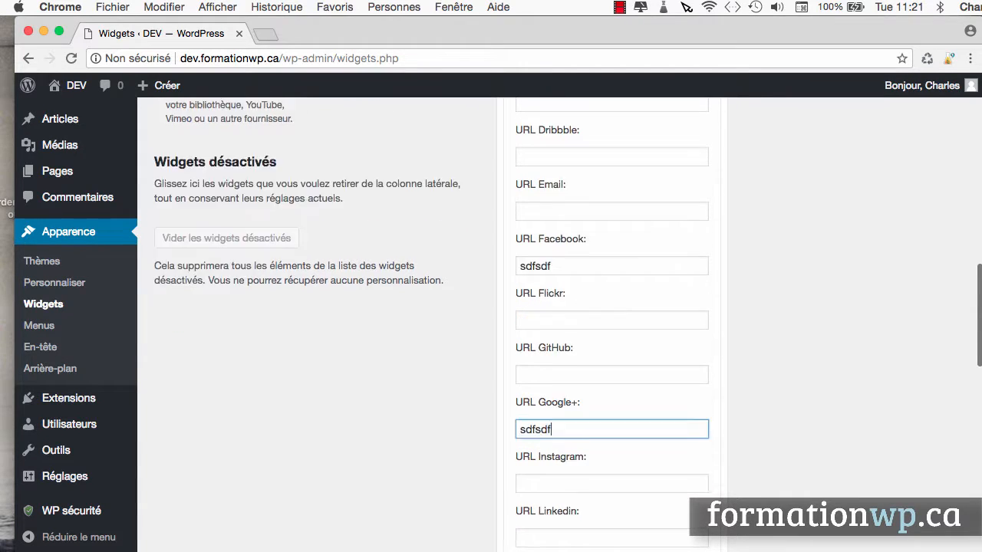
click(546, 455)
text(sdfsdf)
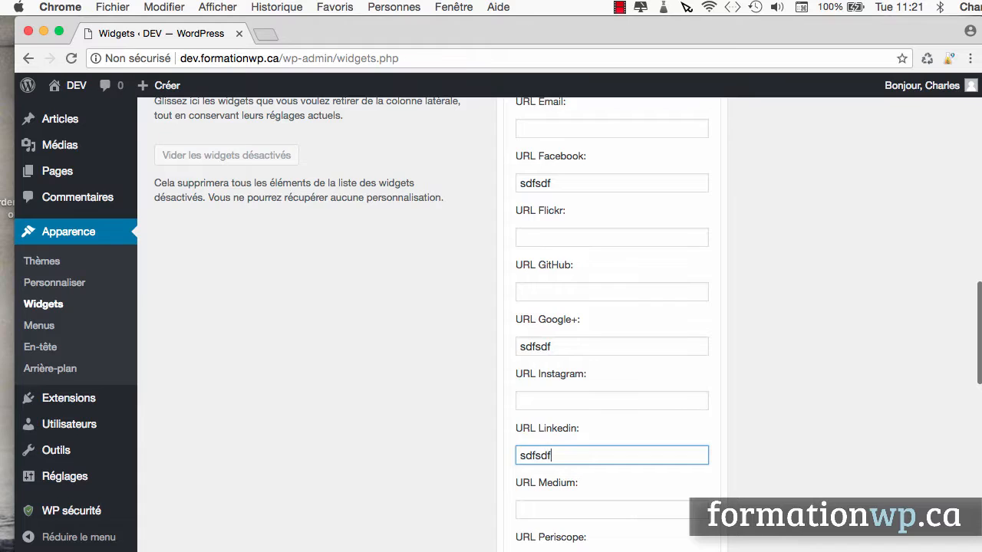
scroll(662, 463, down, 20)
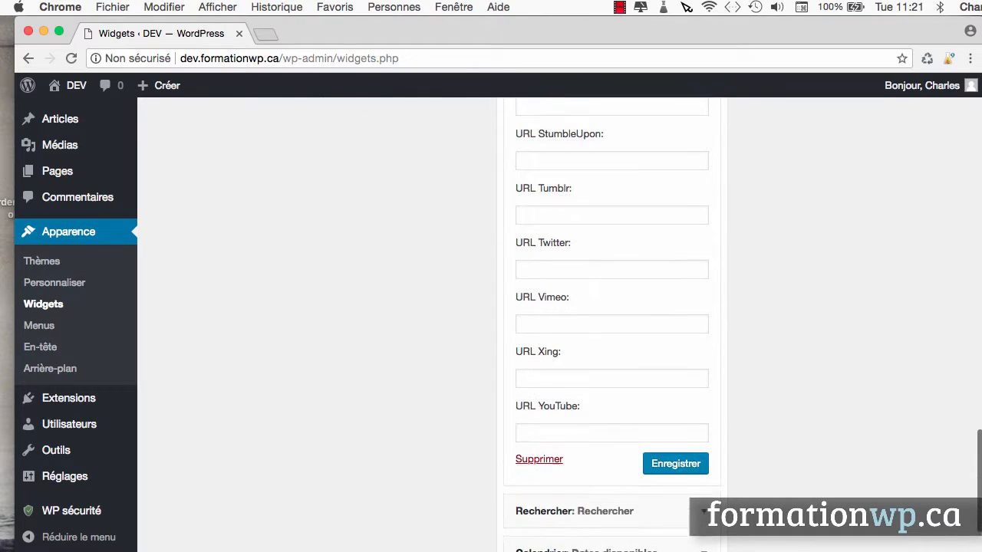
click(668, 450)
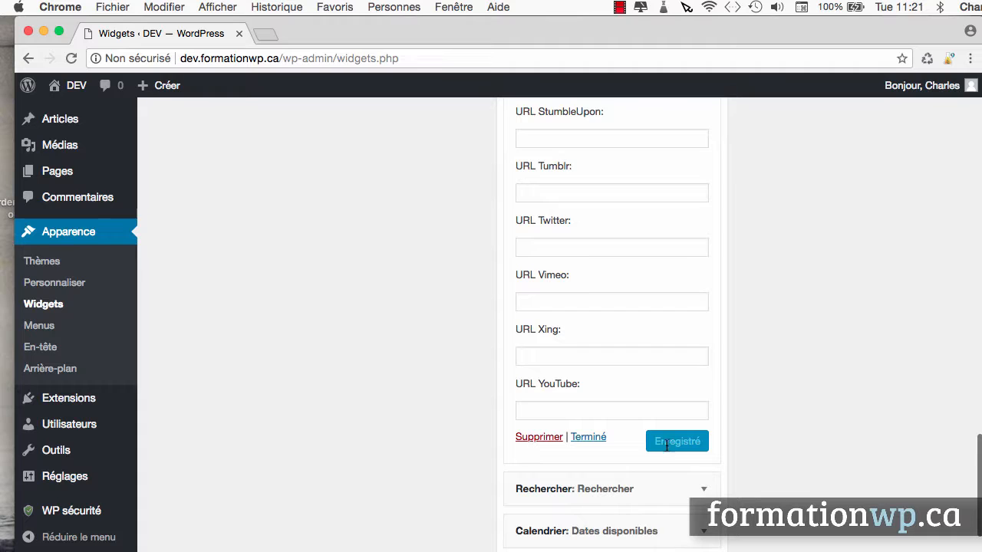
- Open the site's front page in a new tab, examine the Suivez-nous icons in the sidebar, and return to the Widgets page
click(78, 88)
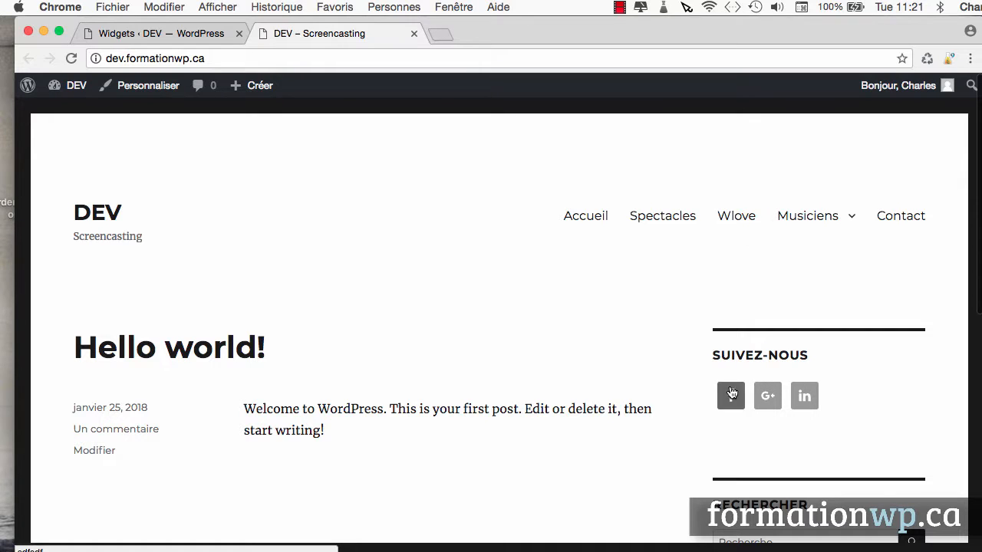
scroll(793, 395, down, 5)
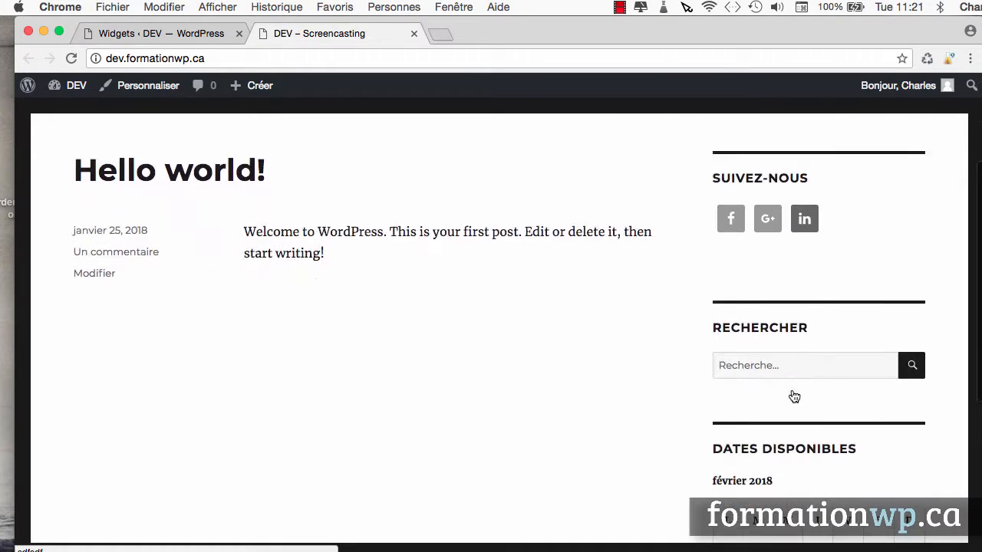
scroll(794, 396, up, 3)
scroll(794, 396, down, 3)
scroll(794, 395, up, 4)
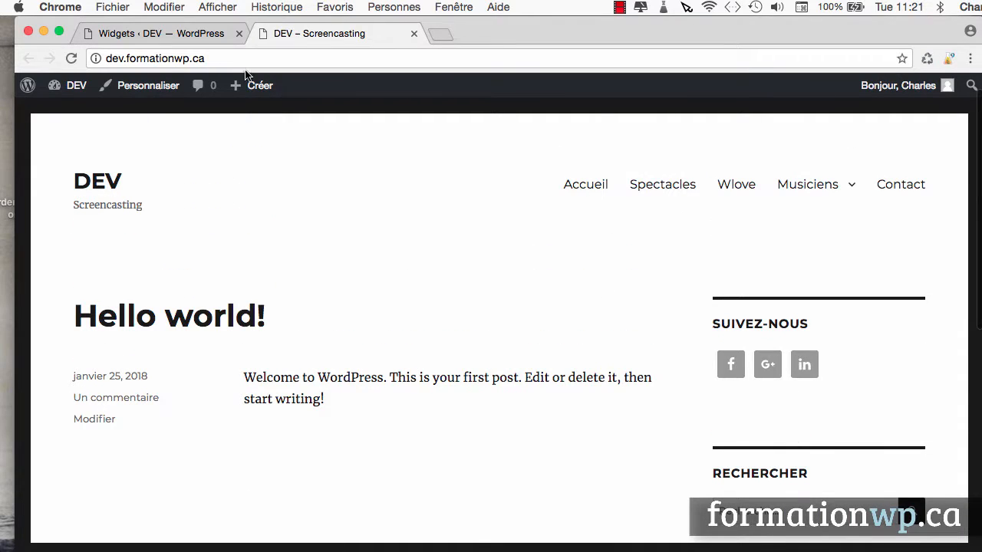
click(182, 35)
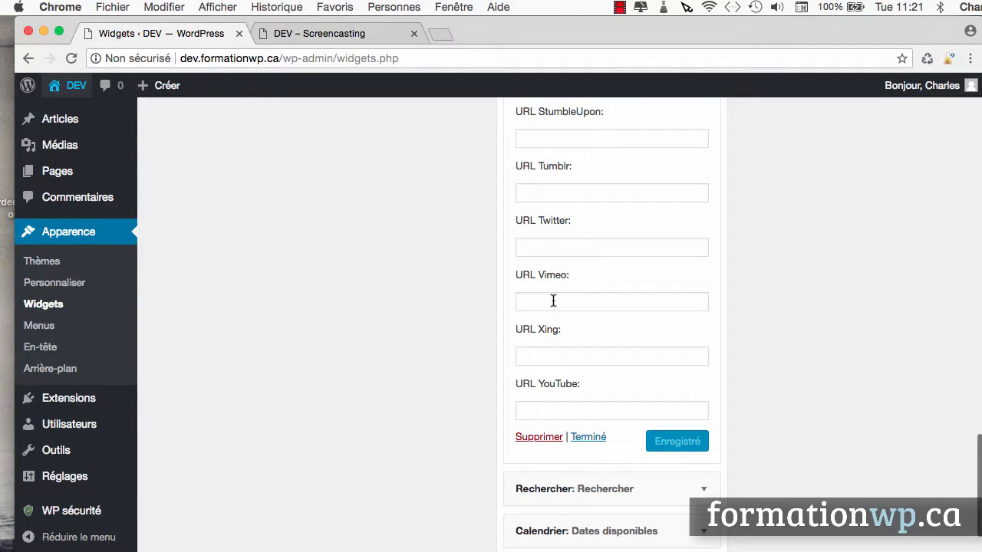
- Move the Simple Social Icons widget from Barre latérale to Contenu du bas 1 and the Rechercher widget to Contenu du bas 2
scroll(552, 301, down, 3)
scroll(552, 300, up, 15)
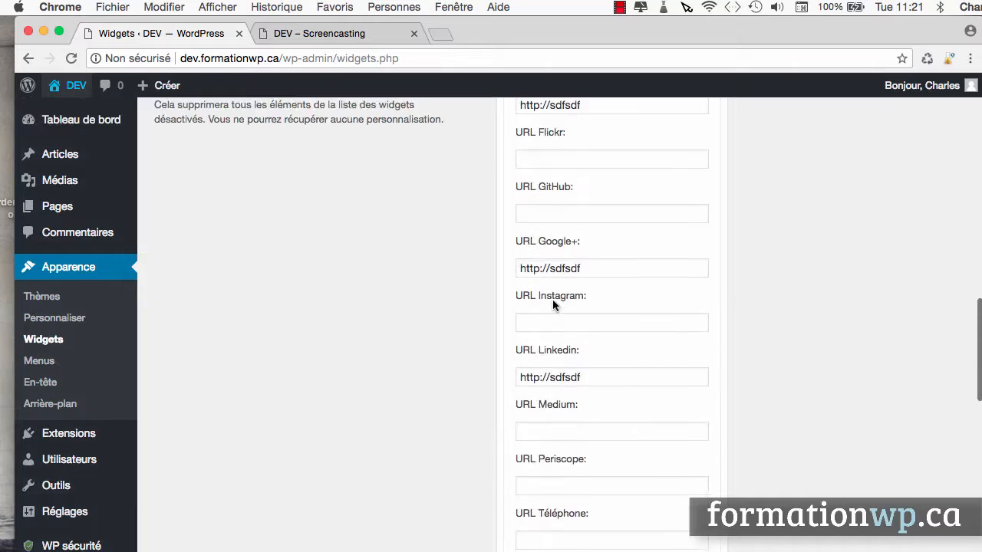
scroll(552, 299, up, 5)
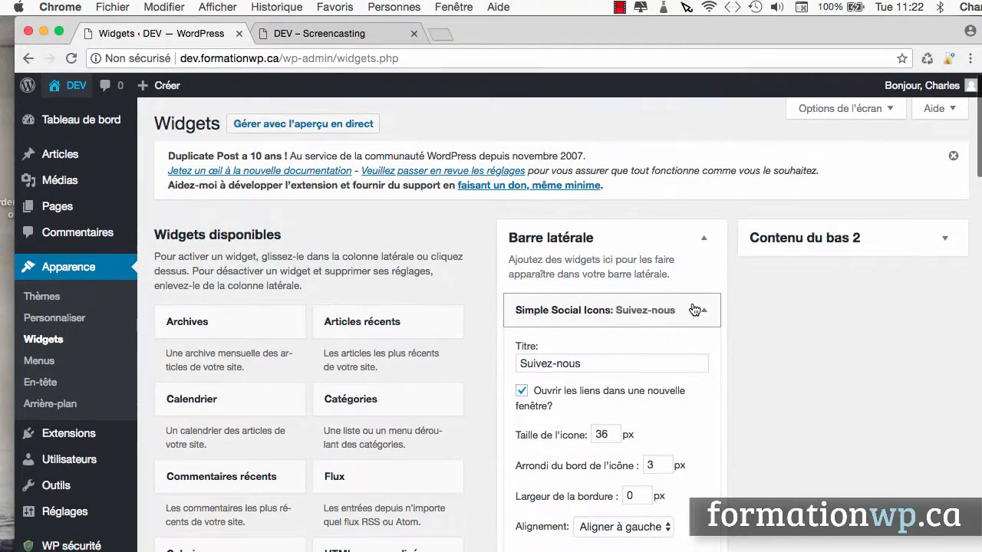
click(704, 313)
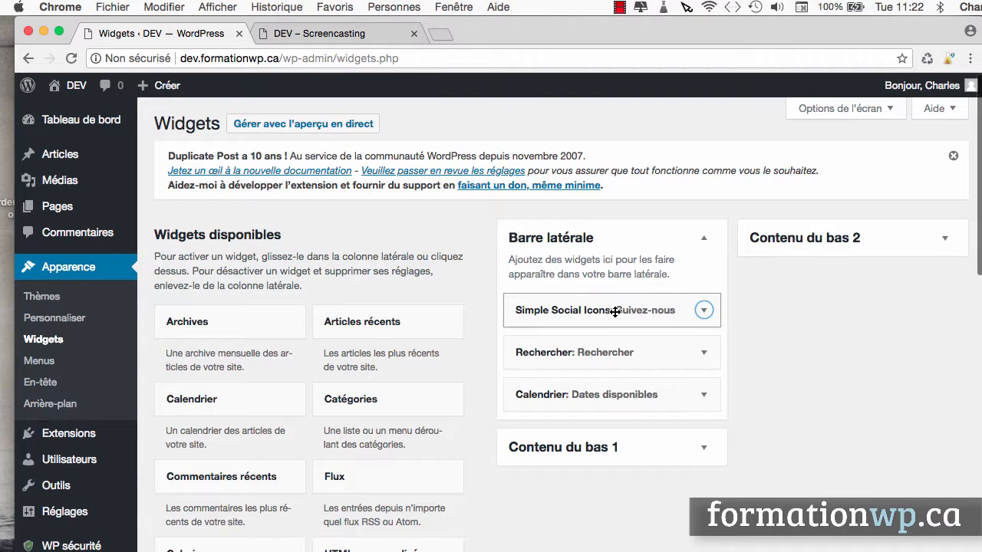
drag(614, 311, 603, 450)
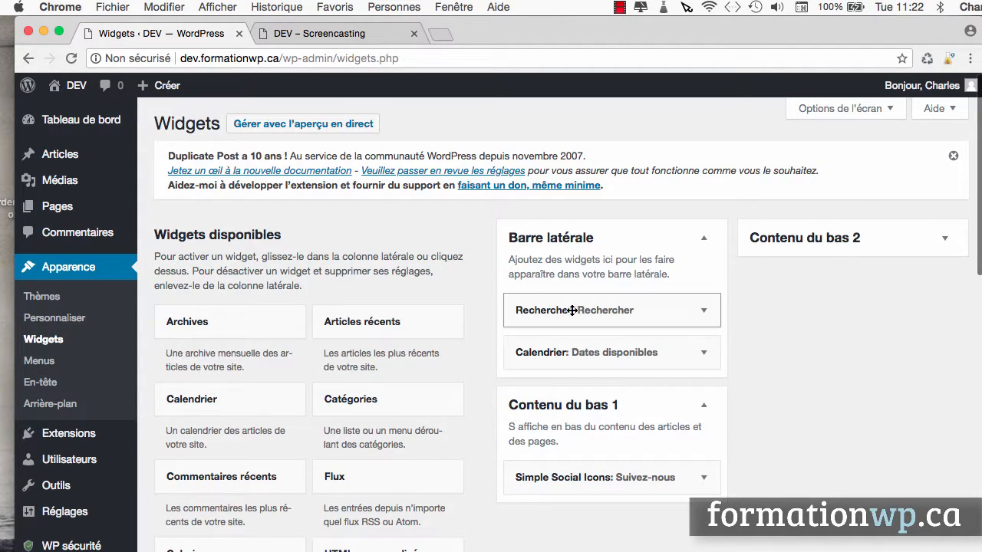
drag(574, 310, 806, 250)
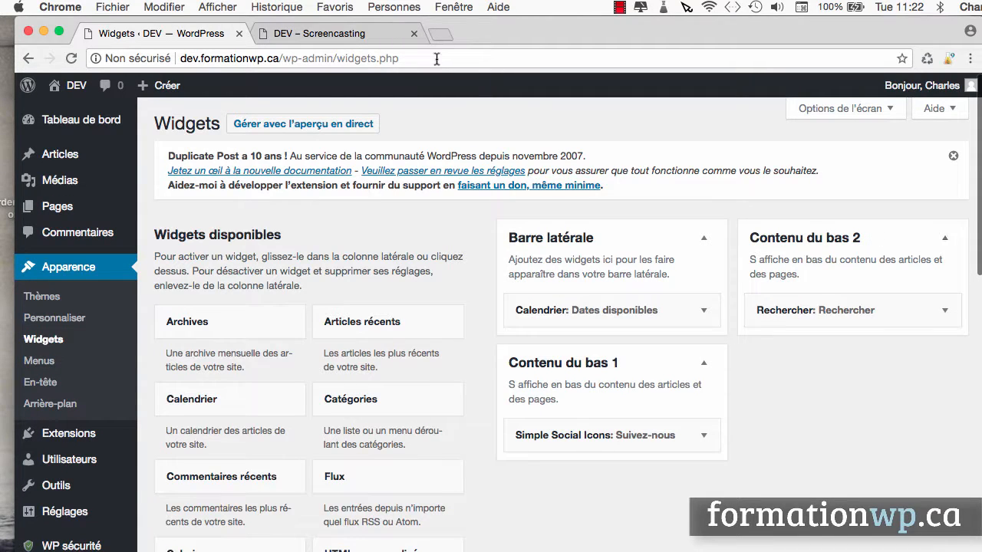
- Switch to the site's front end and examine the widget areas below the content of a musician's page
click(355, 36)
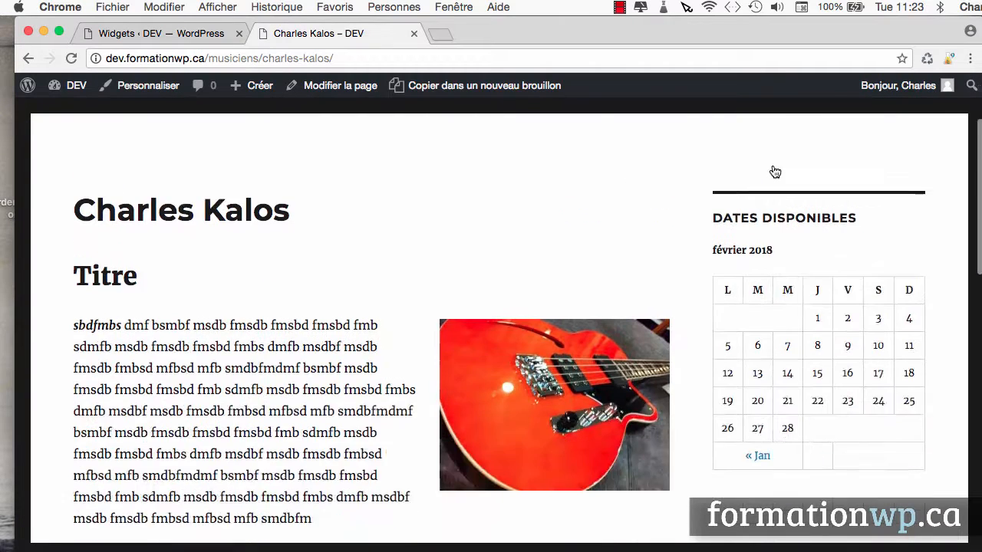
scroll(772, 171, down, 2)
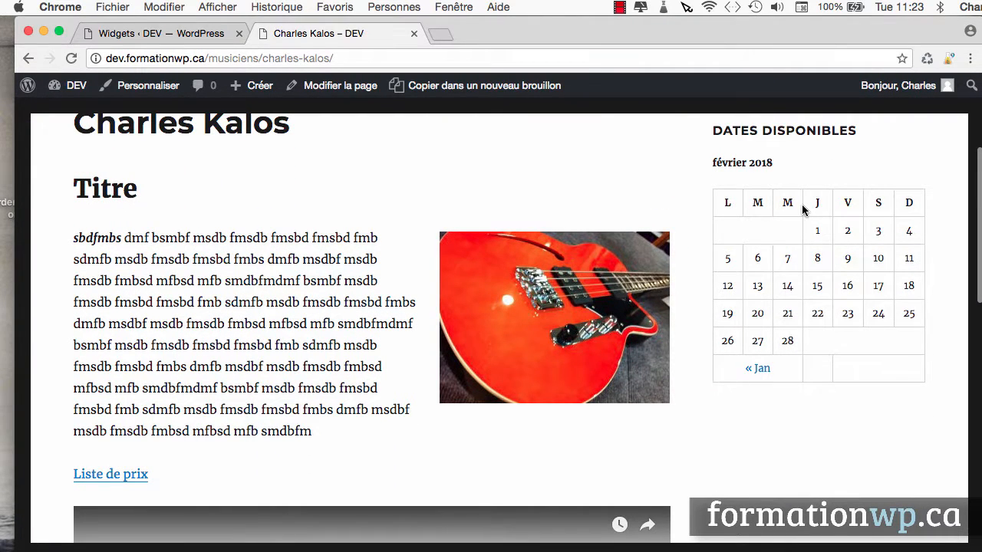
scroll(801, 211, down, 10)
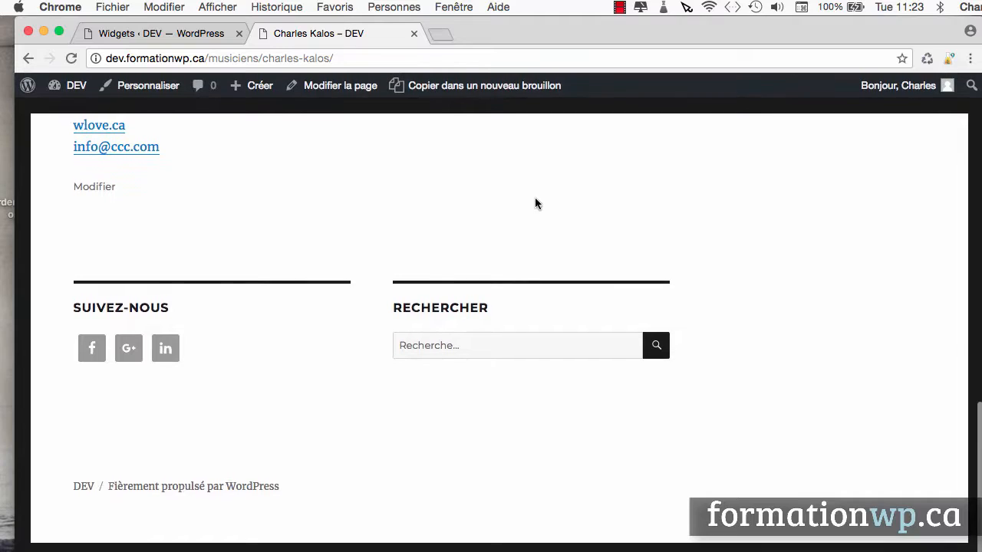